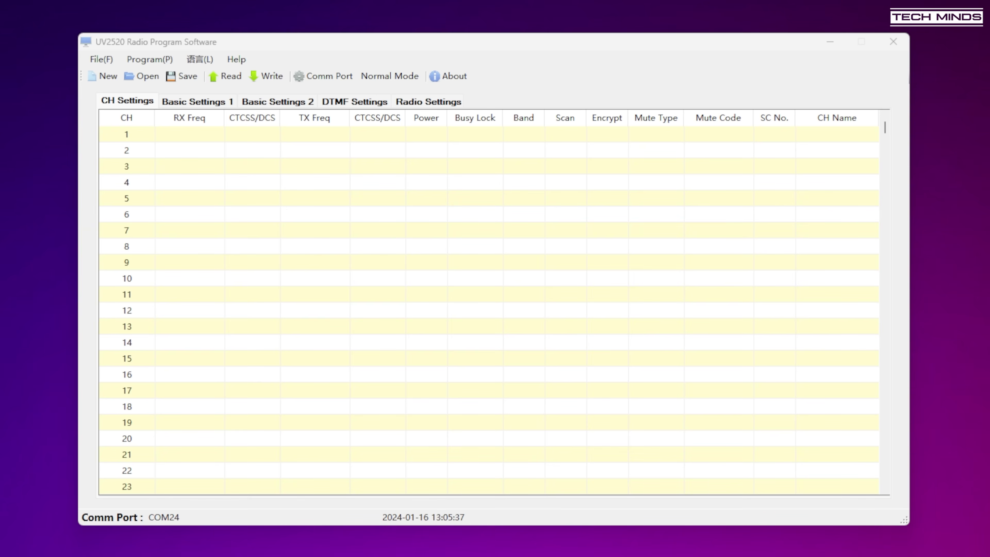
Step: Look up the COM port number of the USB-SERIAL CH340 adapter in Device Manager, closing it when finished
{"action": "left_click_drag", "start_coordinate": [557, 152], "coordinate": [490, 109]}
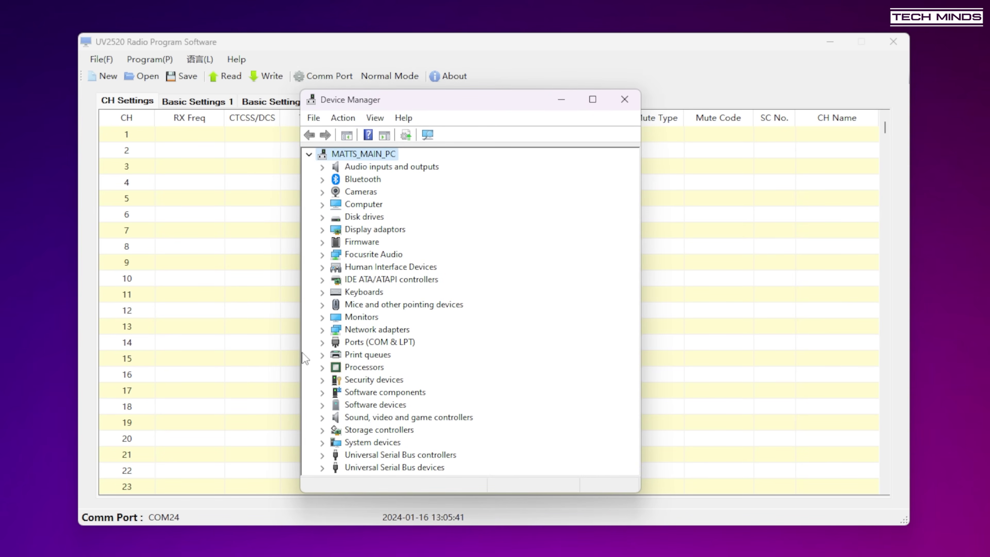
{"action": "left_click", "coordinate": [323, 343]}
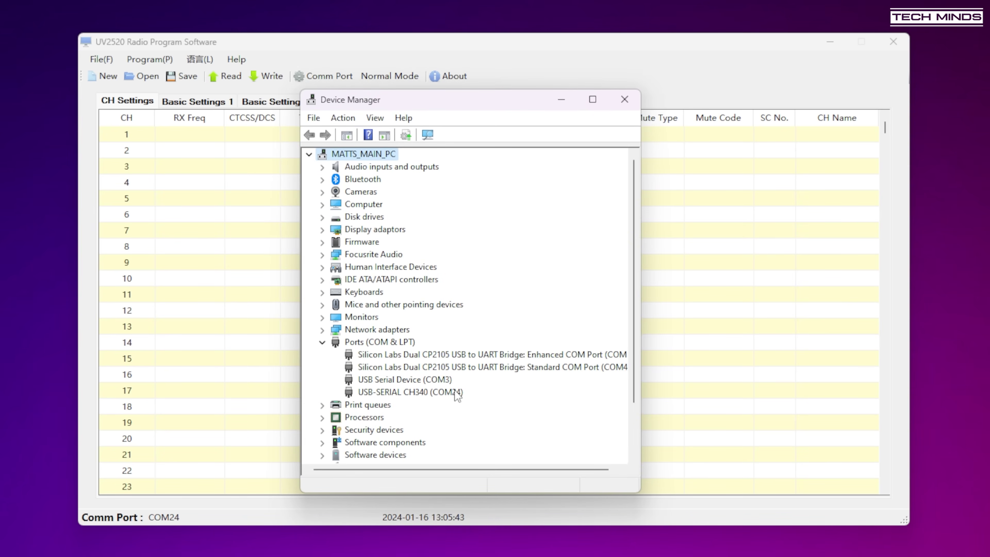
{"action": "left_click", "coordinate": [436, 392]}
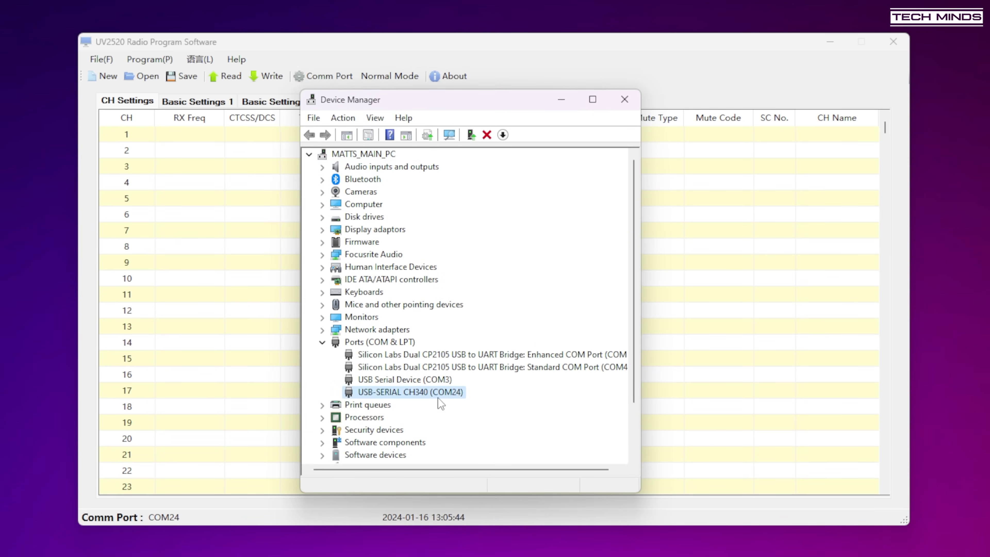
{"action": "left_click", "coordinate": [624, 101]}
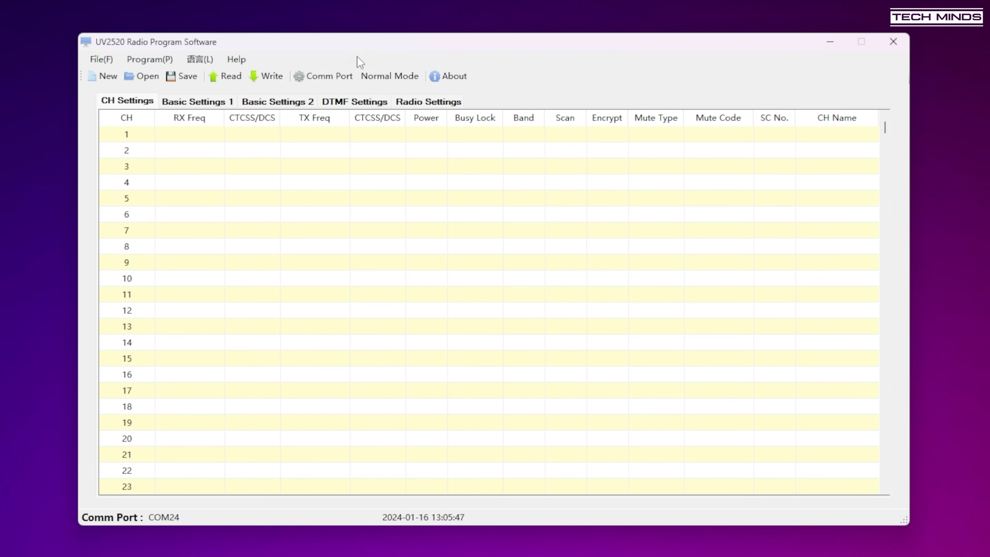
Step: Read the current configuration from the connected radio into the programming software
{"action": "left_click", "coordinate": [218, 76]}
{"action": "left_click", "coordinate": [445, 279]}
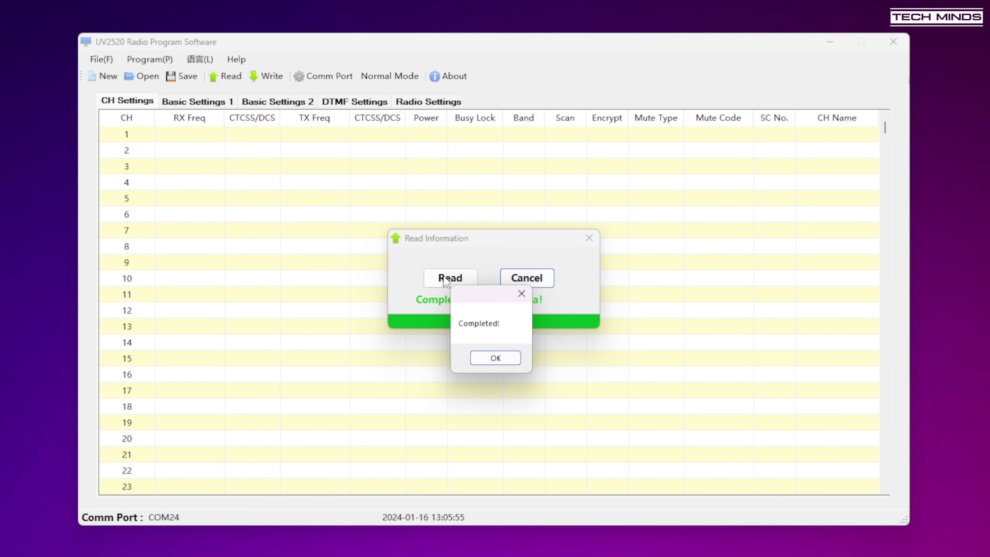
{"action": "left_click", "coordinate": [494, 363]}
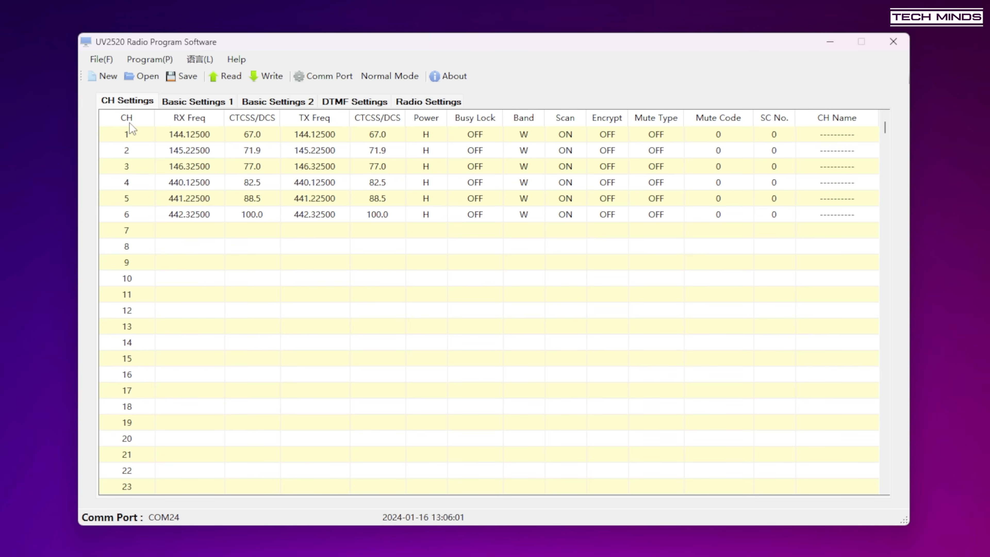
{"action": "left_click", "coordinate": [135, 137]}
{"action": "left_click", "coordinate": [130, 153]}
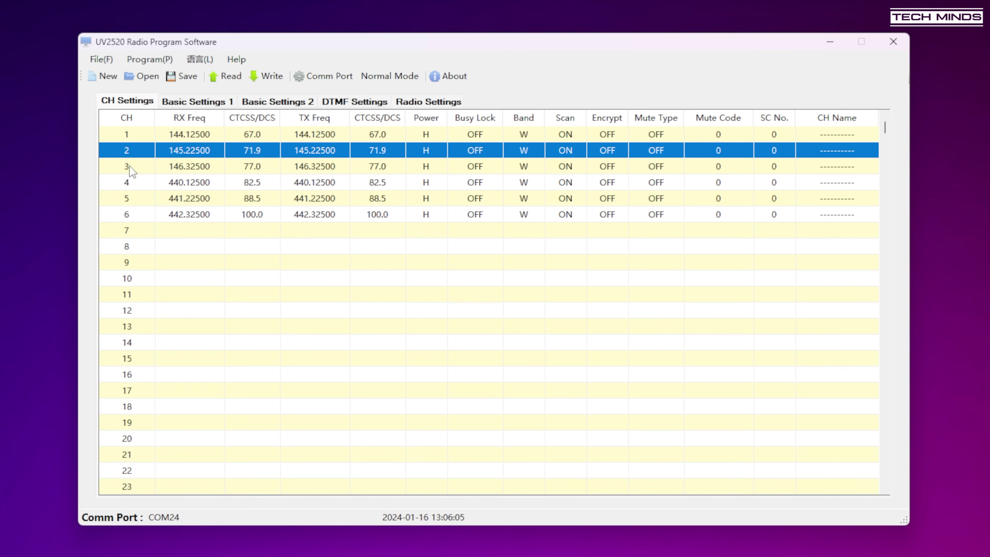
{"action": "left_click", "coordinate": [129, 166]}
{"action": "left_click", "coordinate": [125, 180]}
{"action": "left_click", "coordinate": [125, 200]}
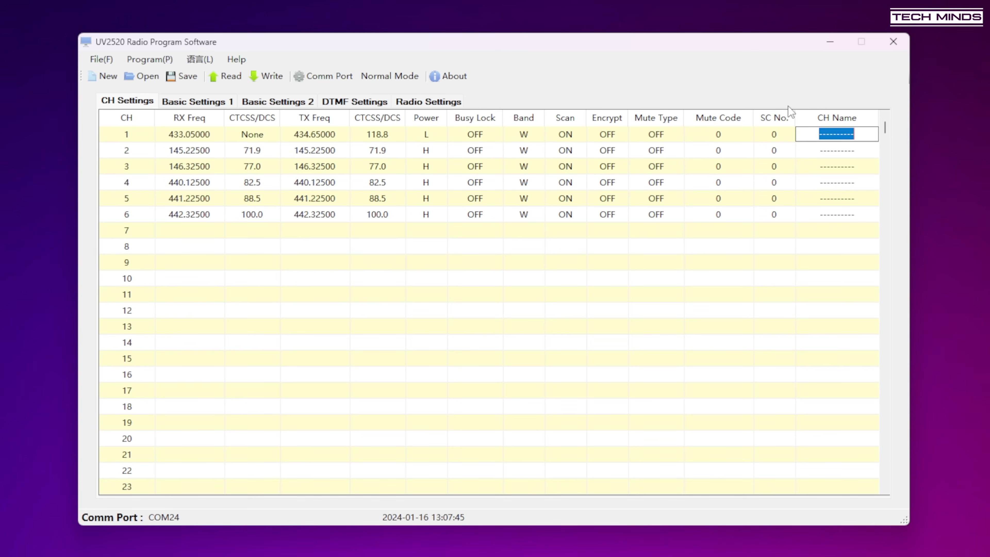
Step: Name channel 1 GB3AV in the channel list
{"action": "type", "text": "GB3AV"}
{"action": "key", "text": "Return"}
{"action": "left_click", "coordinate": [189, 246]}
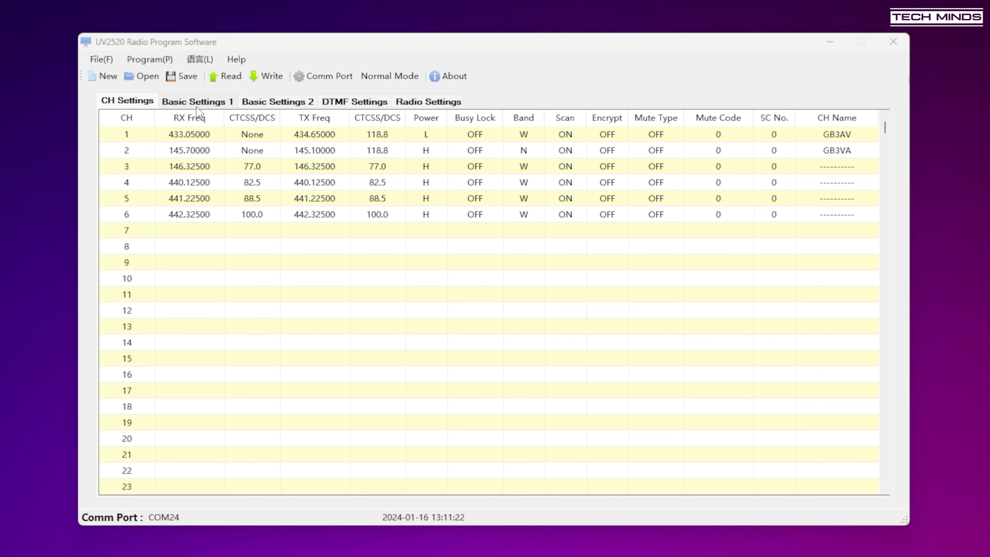
Step: Replace the radio's Personal ID in the first set of basic settings with the operator's call sign
{"action": "left_click", "coordinate": [183, 102]}
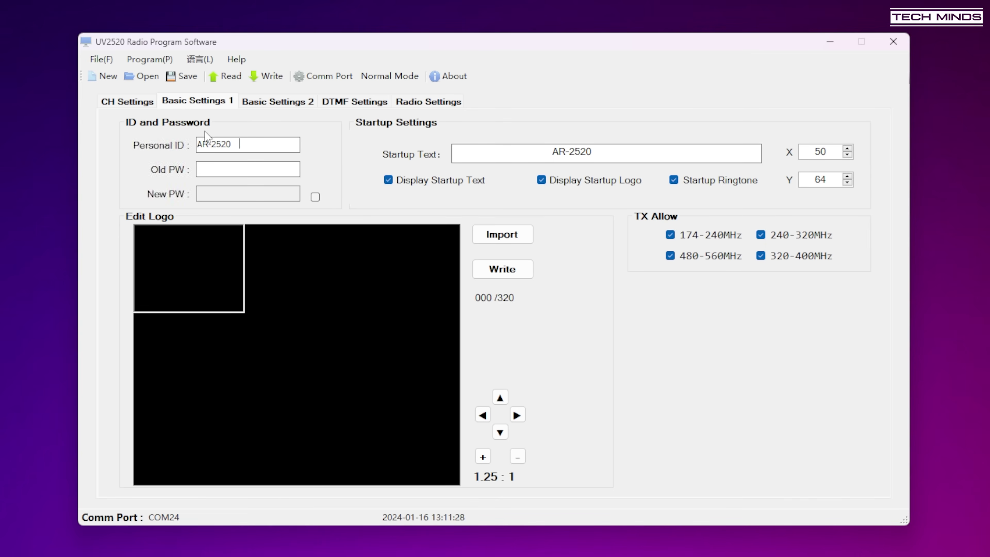
{"action": "left_click_drag", "start_coordinate": [249, 144], "coordinate": [171, 145]}
{"action": "left_click", "coordinate": [274, 143]}
{"action": "left_click_drag", "start_coordinate": [274, 143], "coordinate": [160, 141]}
{"action": "type", "text": "M0DQW"}
{"action": "left_click", "coordinate": [624, 152]}
Step: Import the logoWhite image from the Tech Minds Files folder as the startup logo
{"action": "left_click", "coordinate": [518, 238]}
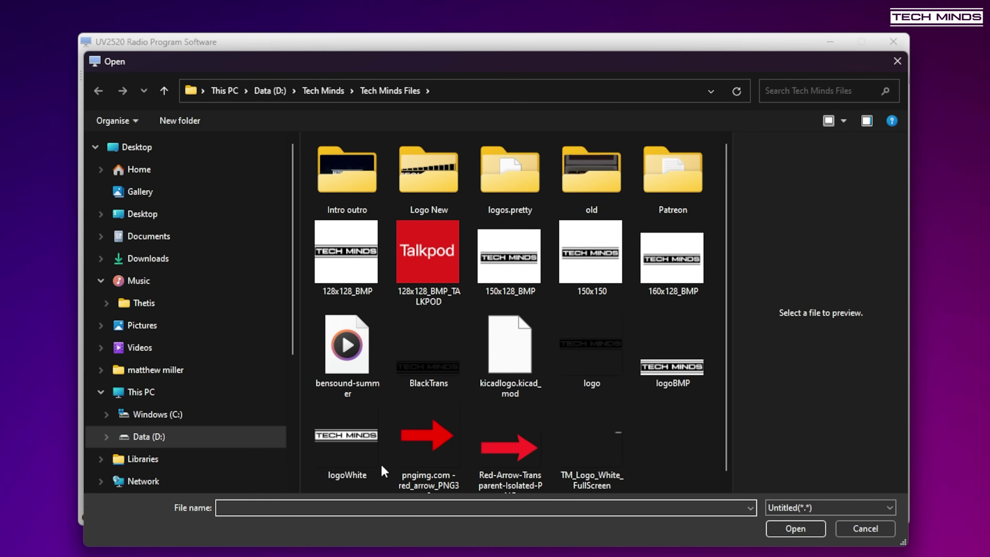
{"action": "left_click", "coordinate": [374, 460]}
{"action": "left_click", "coordinate": [791, 528]}
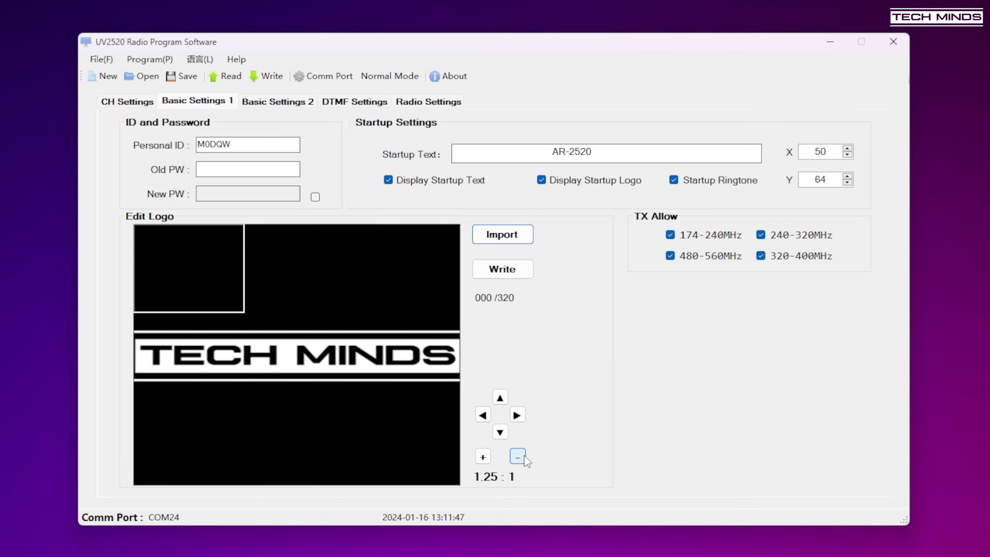
Step: Shrink the imported Tech Minds logo to fit inside the white crop frame and write it to the radio
{"action": "left_click", "coordinate": [517, 456]}
{"action": "left_click", "coordinate": [518, 457]}
{"action": "left_click", "coordinate": [517, 456]}
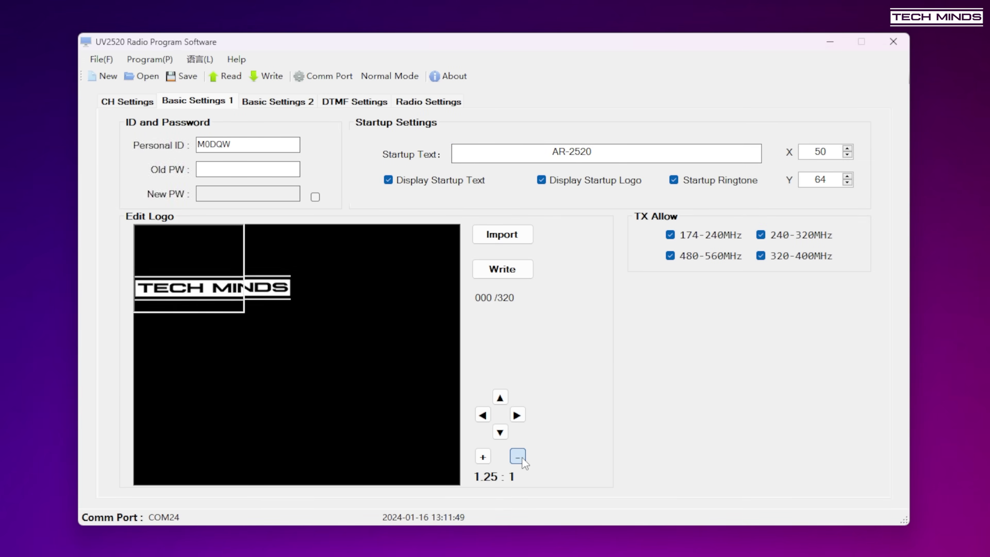
{"action": "left_click", "coordinate": [518, 456]}
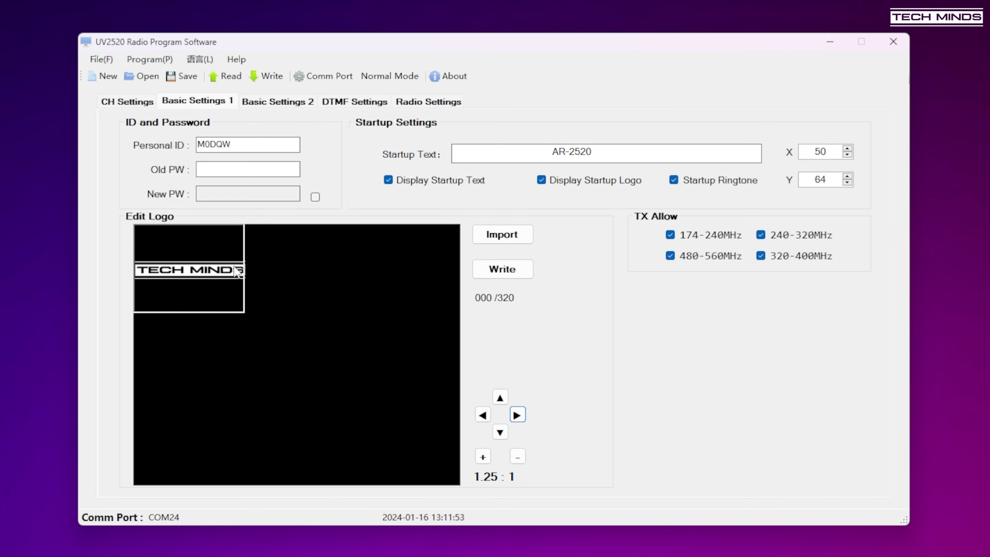
{"action": "left_click", "coordinate": [513, 271]}
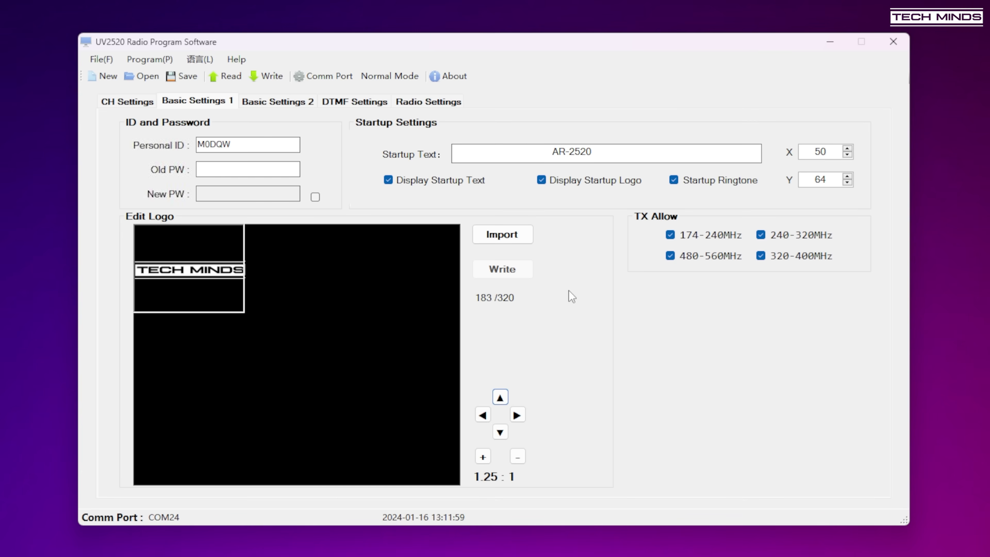
Step: Set the Roger Beep option in the second set of basic settings to Send GPS
{"action": "left_click", "coordinate": [277, 102]}
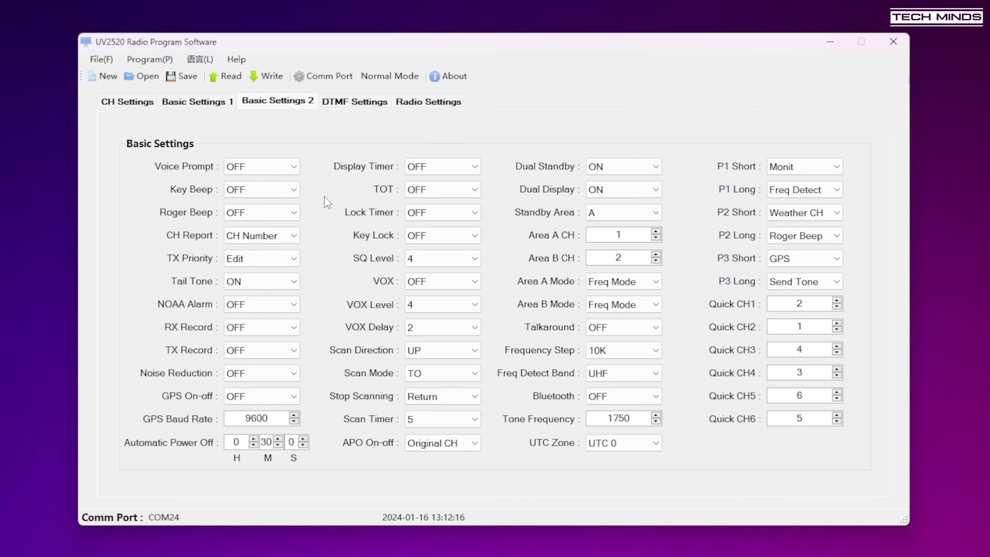
{"action": "left_click", "coordinate": [289, 167]}
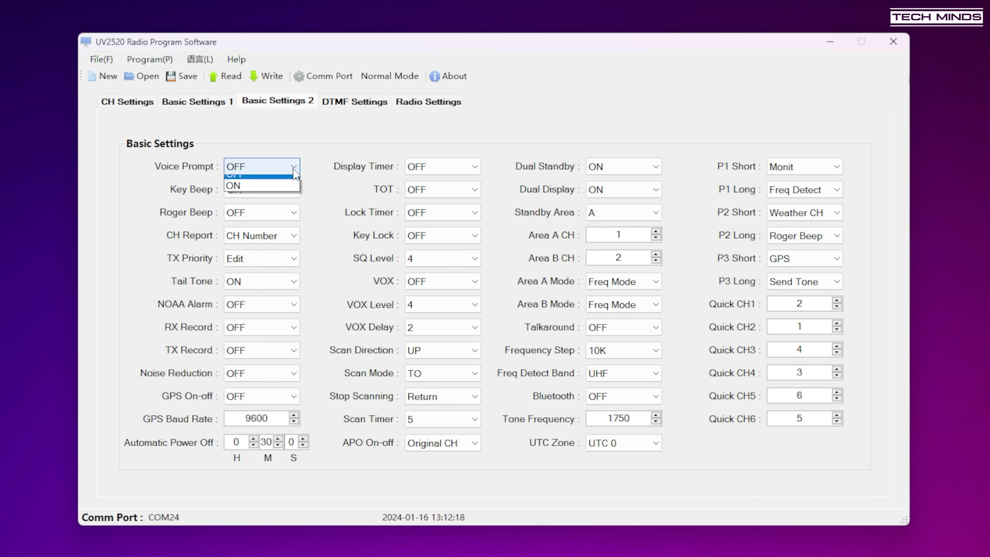
{"action": "left_click", "coordinate": [288, 182]}
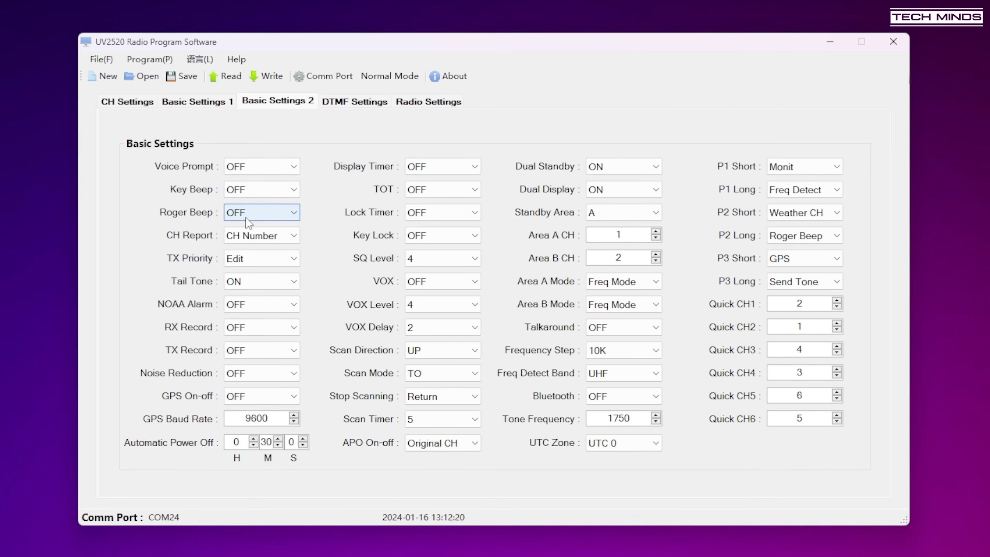
{"action": "left_click", "coordinate": [297, 218]}
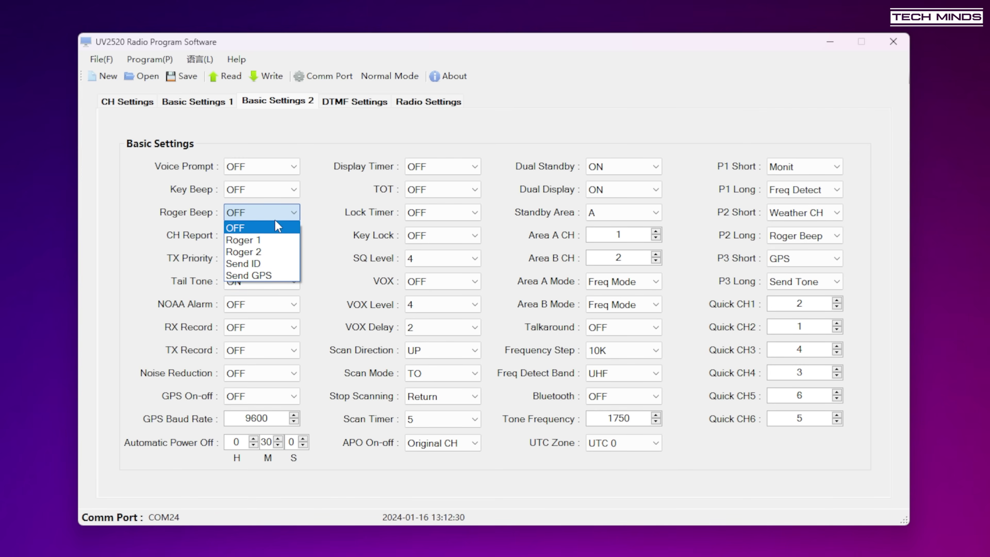
{"action": "left_click", "coordinate": [275, 266]}
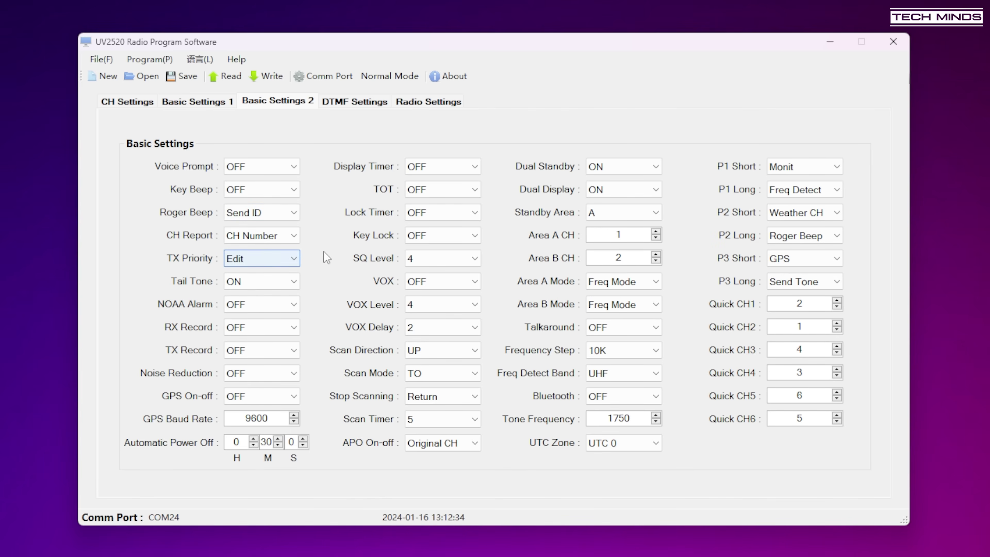
{"action": "left_click", "coordinate": [292, 217]}
{"action": "left_click", "coordinate": [253, 275]}
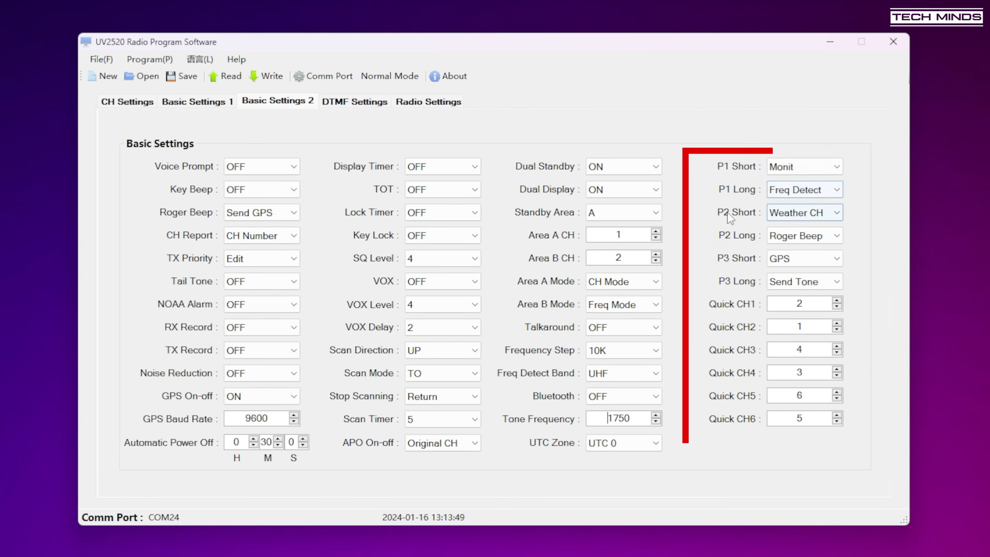
Step: Review the functions assignable to the P1 key's short press and view the DTMF settings
{"action": "left_click", "coordinate": [830, 166]}
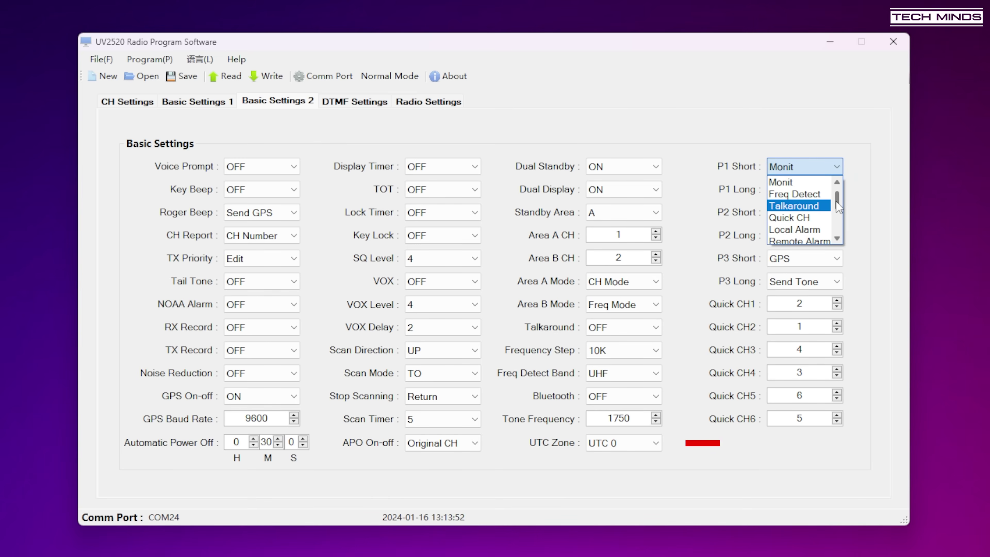
{"action": "scroll", "coordinate": [836, 207], "scroll_direction": "down", "scroll_amount": 2}
{"action": "left_click_drag", "start_coordinate": [836, 209], "coordinate": [836, 225]}
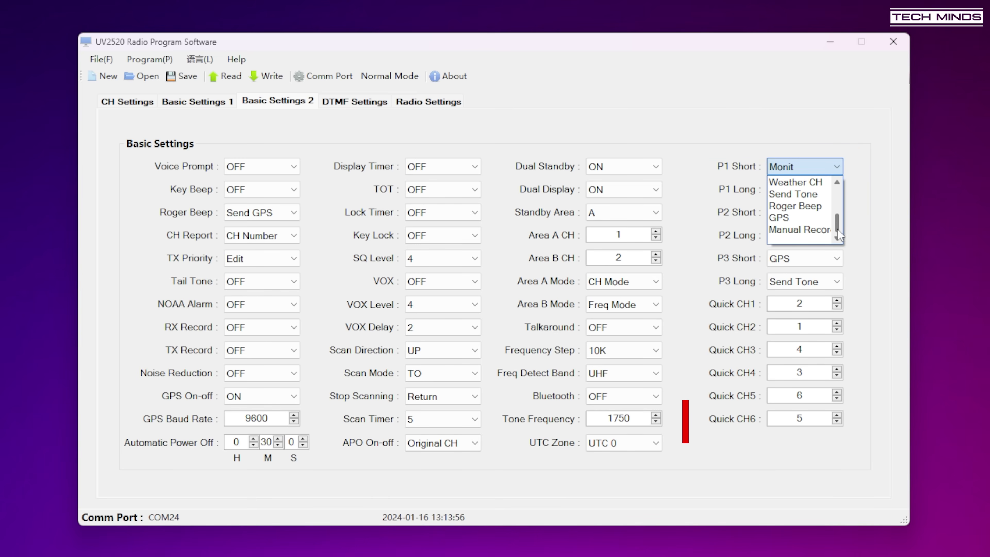
{"action": "left_click_drag", "start_coordinate": [837, 229], "coordinate": [837, 199]}
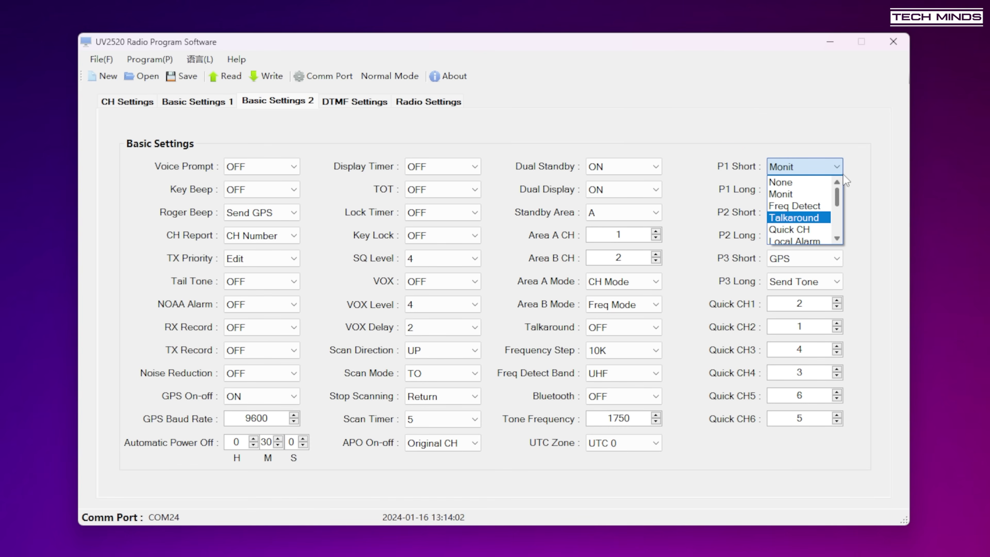
{"action": "left_click", "coordinate": [851, 154]}
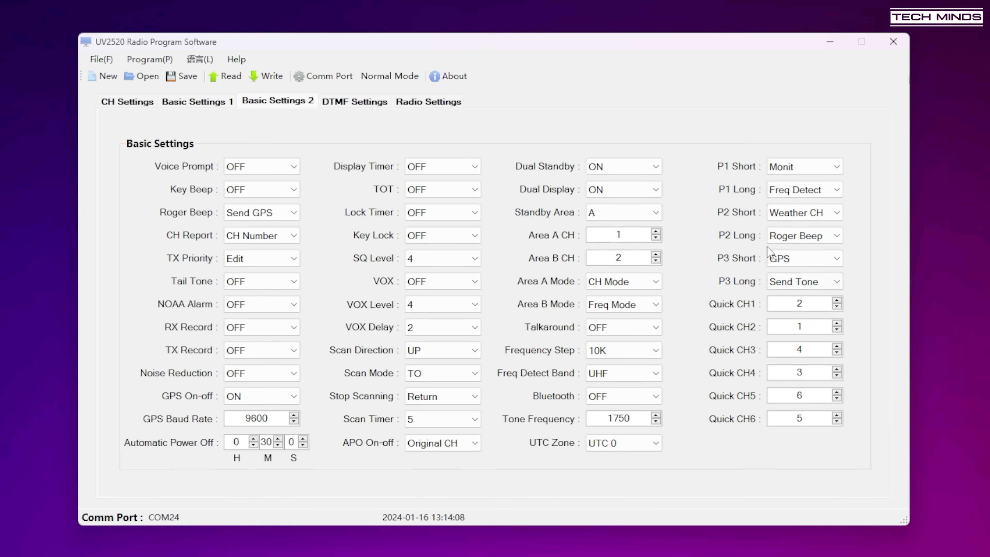
{"action": "left_click", "coordinate": [349, 103]}
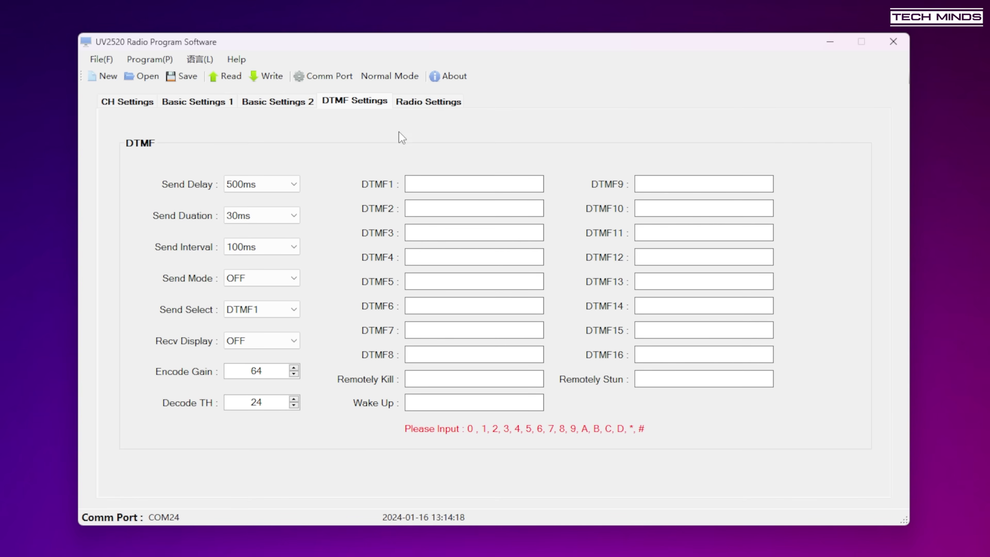
Step: Raise the FM (64-108 MHz) broadcast frequency in the radio receiver settings in repeated increments
{"action": "left_click", "coordinate": [415, 104]}
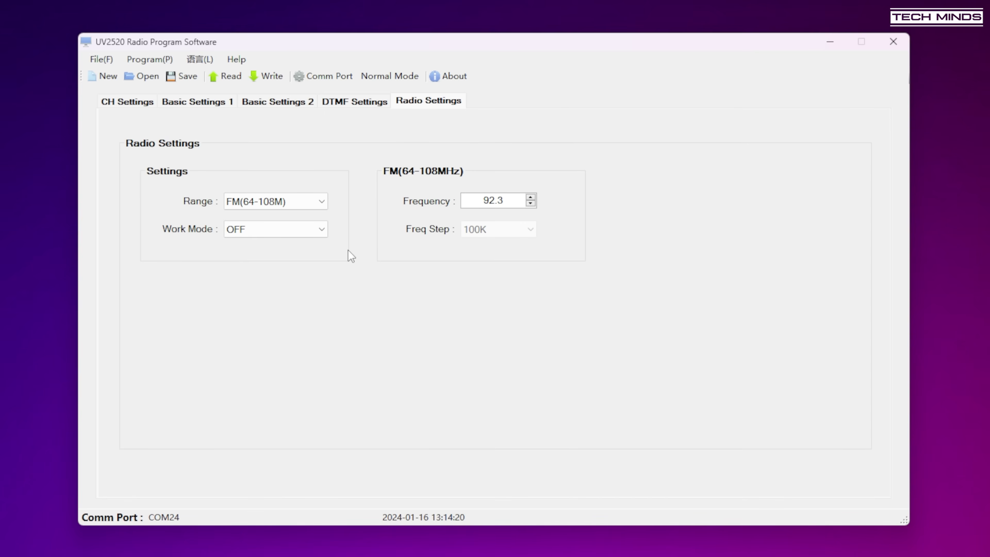
{"action": "triple_click", "coordinate": [530, 198]}
{"action": "double_click", "coordinate": [531, 197]}
{"action": "triple_click", "coordinate": [530, 197]}
{"action": "triple_click", "coordinate": [530, 197]}
{"action": "triple_click", "coordinate": [530, 197]}
{"action": "triple_click", "coordinate": [530, 198]}
{"action": "triple_click", "coordinate": [530, 197]}
{"action": "triple_click", "coordinate": [530, 197]}
{"action": "double_click", "coordinate": [531, 197]}
{"action": "triple_click", "coordinate": [531, 198]}
{"action": "triple_click", "coordinate": [530, 198]}
{"action": "left_click", "coordinate": [530, 198]}
Step: Write the complete configuration to the radio with the Close after completed option disabled, closing the write dialog when finished
{"action": "left_click", "coordinate": [142, 104]}
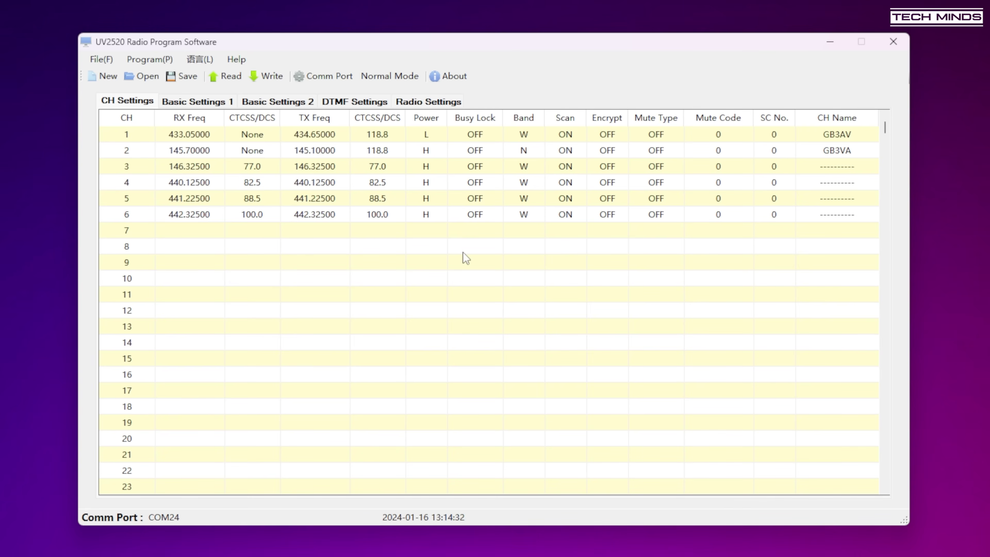
{"action": "left_click", "coordinate": [265, 77]}
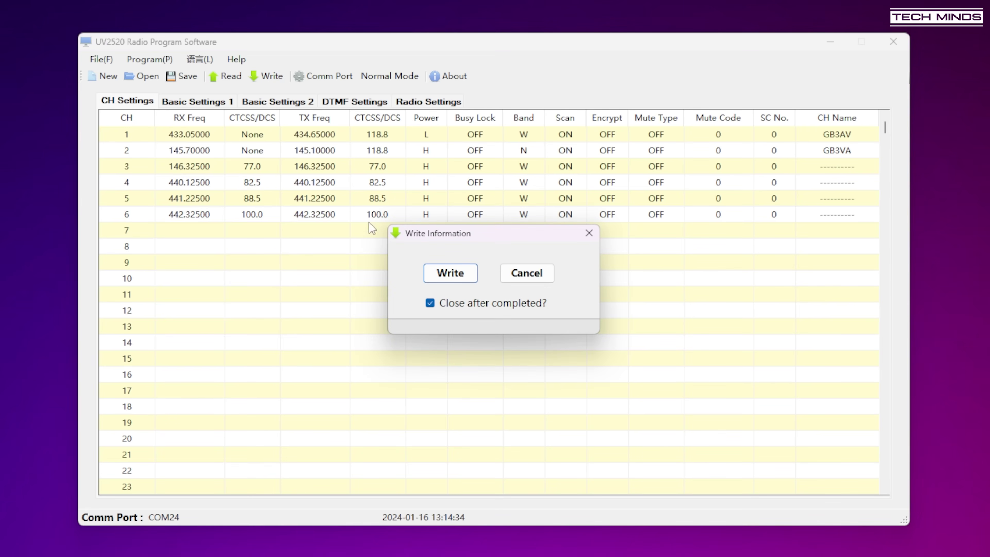
{"action": "left_click", "coordinate": [435, 305]}
{"action": "left_click", "coordinate": [446, 274]}
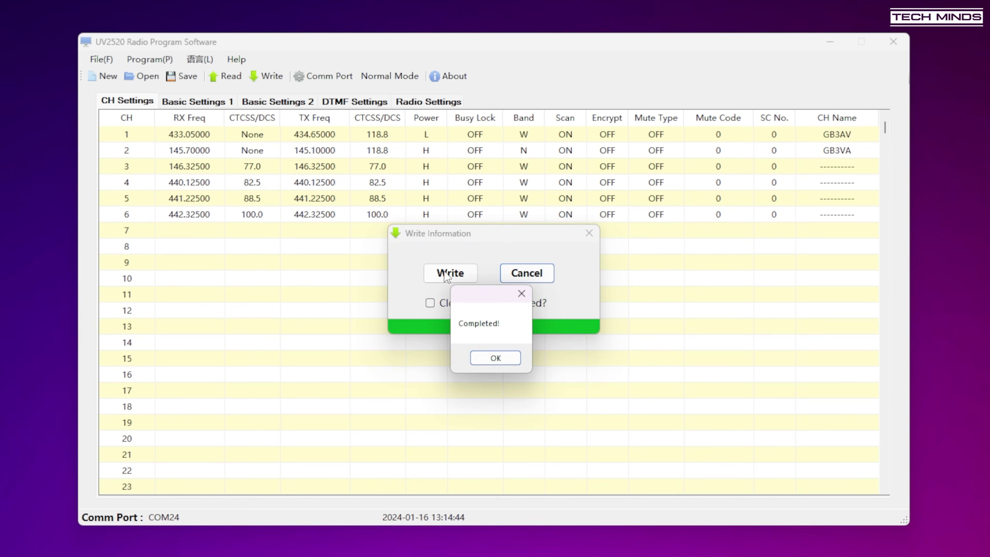
{"action": "left_click", "coordinate": [494, 359]}
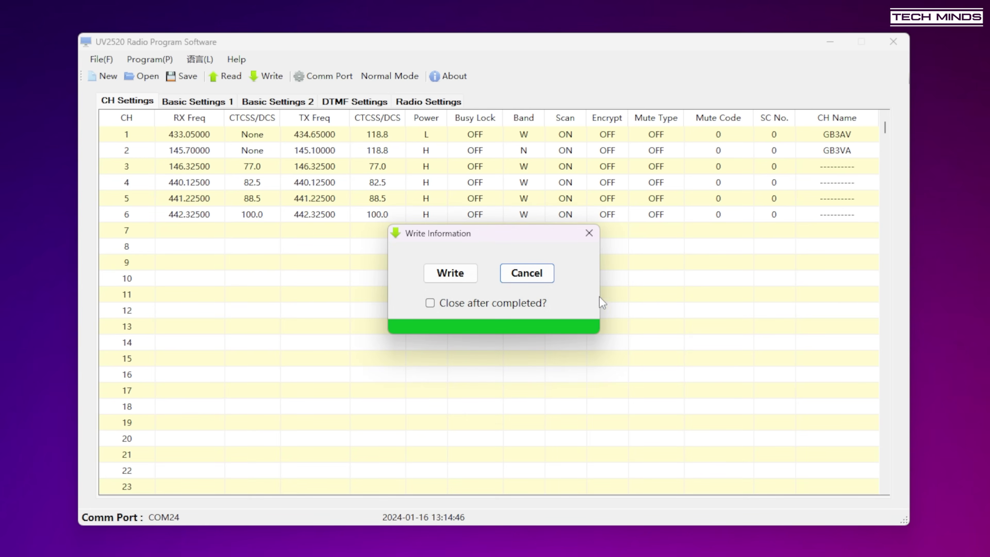
{"action": "left_click", "coordinate": [594, 236]}
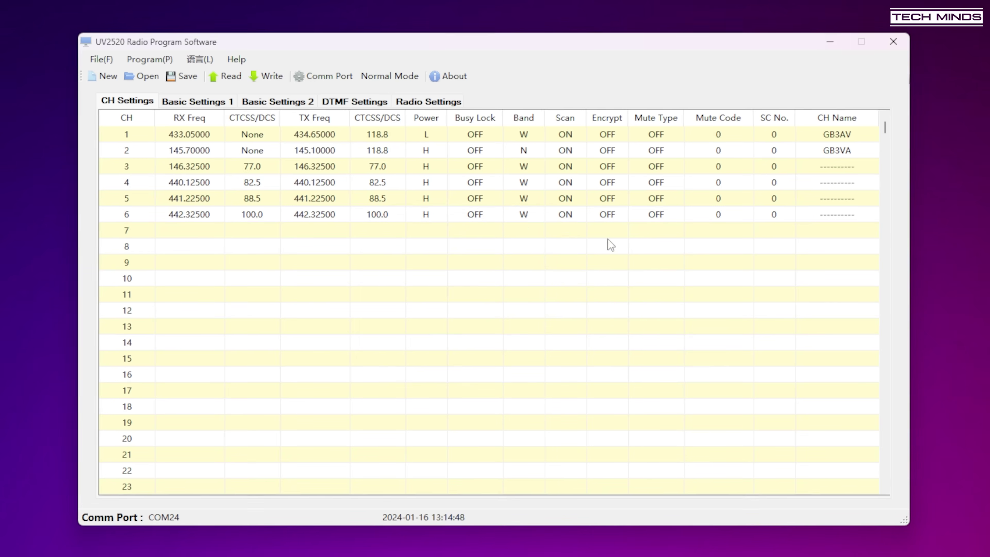